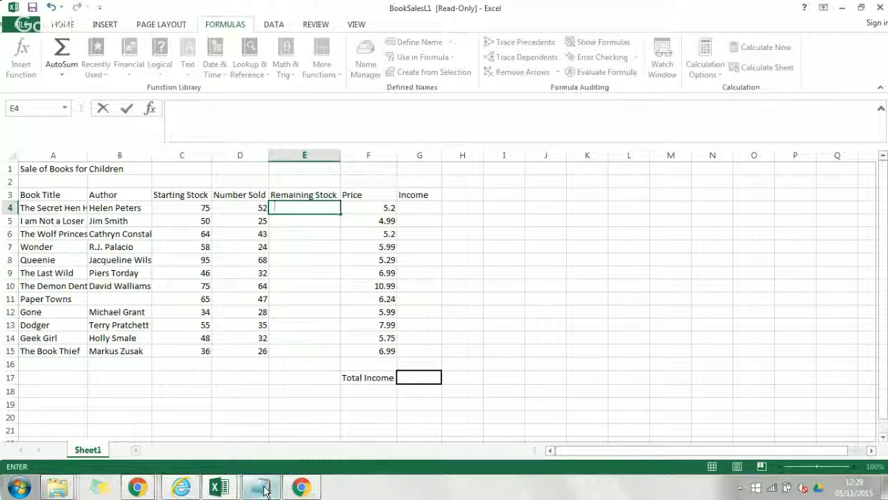
Switch to the Notepad notes on arithmetic operators and move the window clear of the book sales data
click(264, 488)
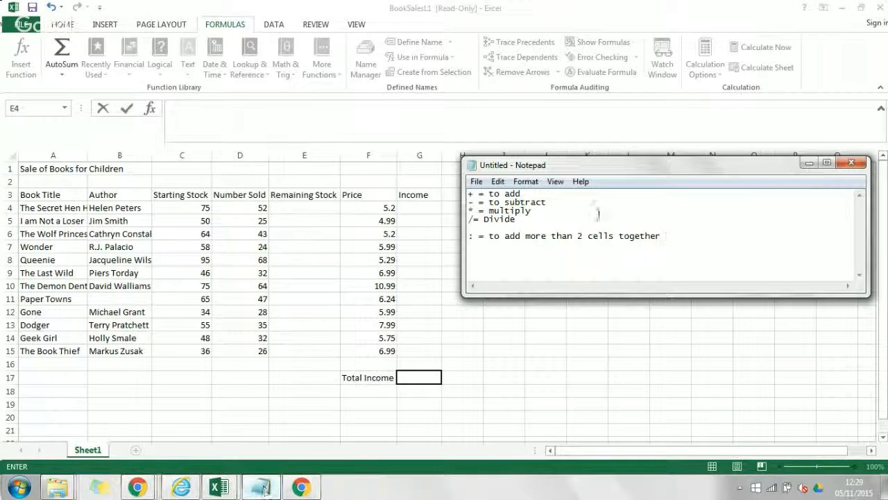
drag(609, 174, 659, 95)
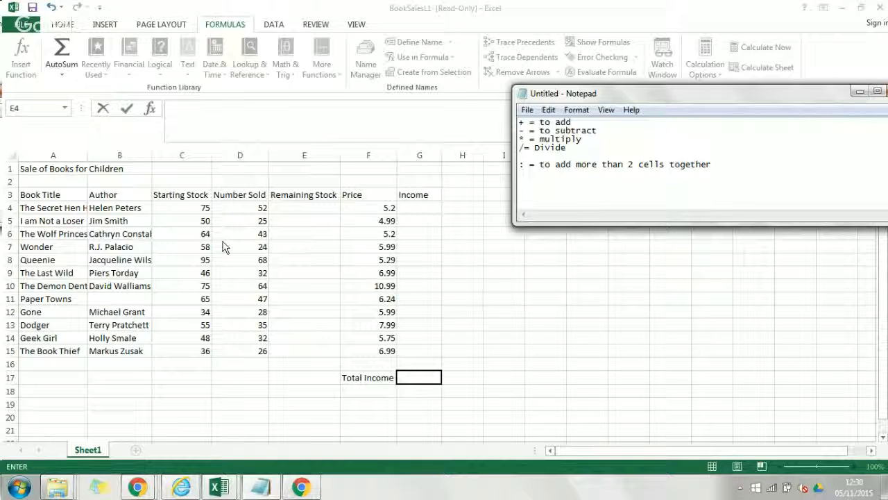
Autofit the width of all columns in the book sales sheet
click(14, 158)
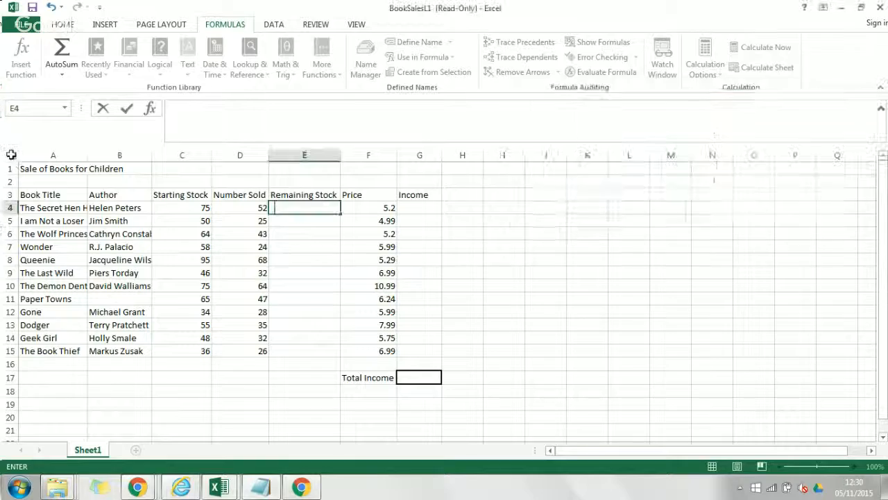
click(12, 157)
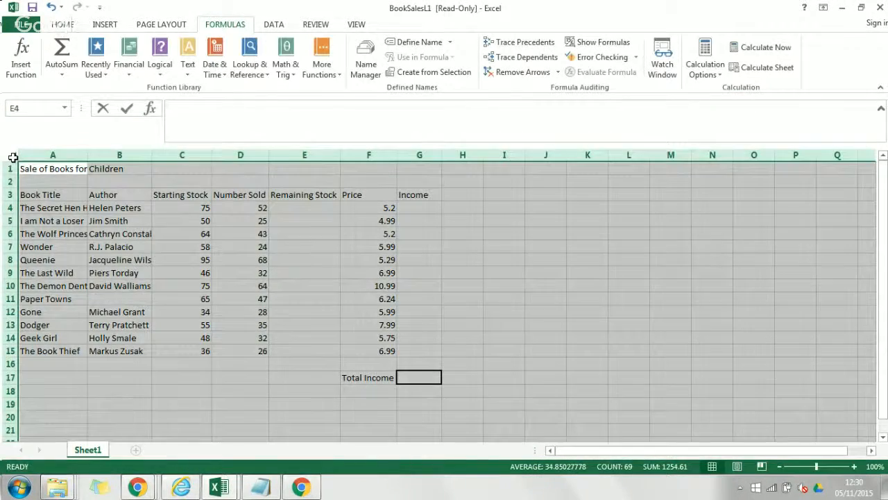
double_click(88, 154)
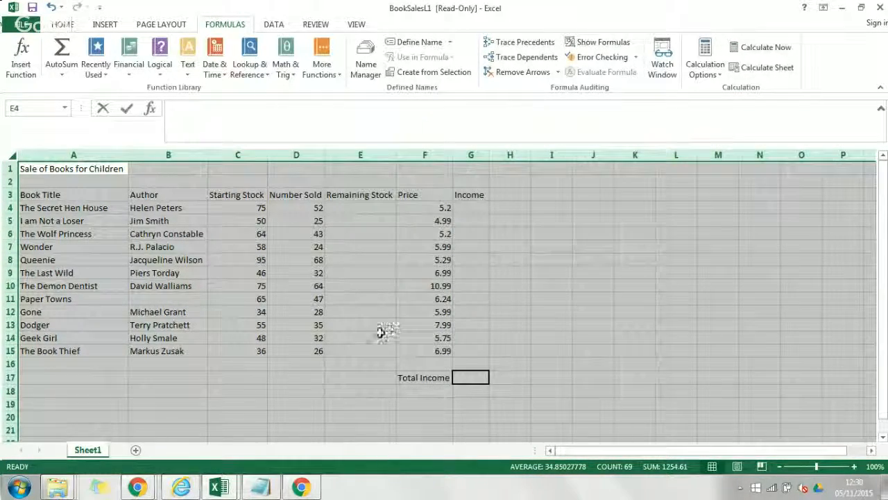
Review the operator symbols in the Notepad notes alongside the empty Remaining Stock cell E4
click(261, 487)
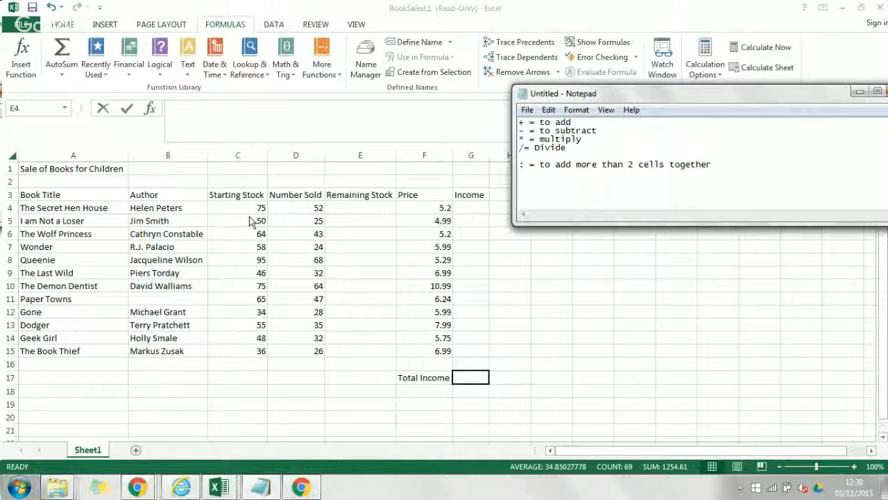
click(344, 206)
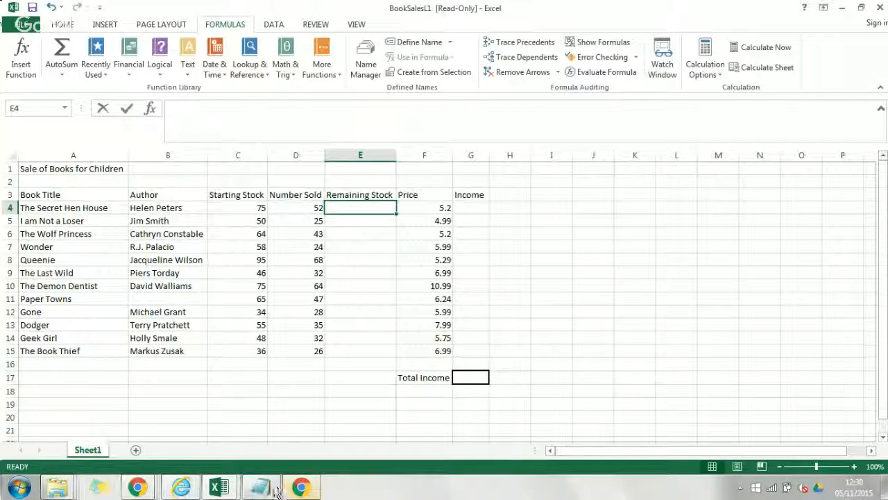
click(275, 489)
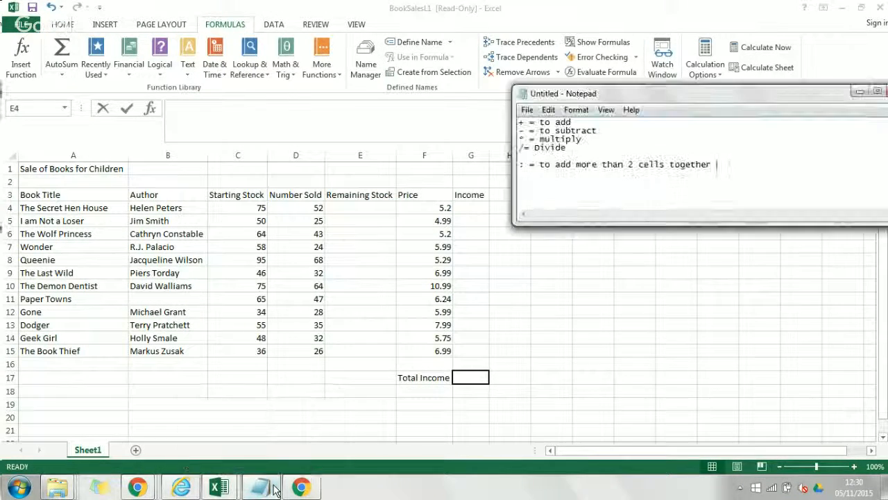
Enter the formula =SUM(C4-D4) in cell E4 to subtract Number Sold from Starting Stock
click(334, 209)
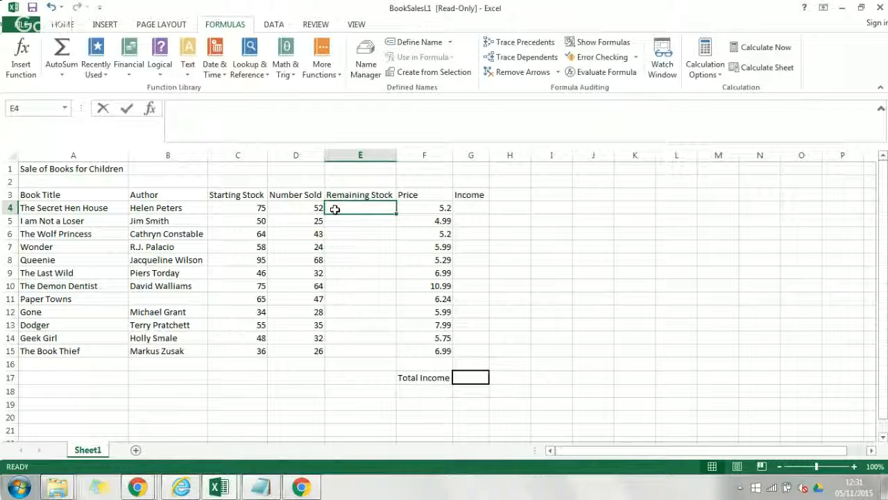
text(=sum()
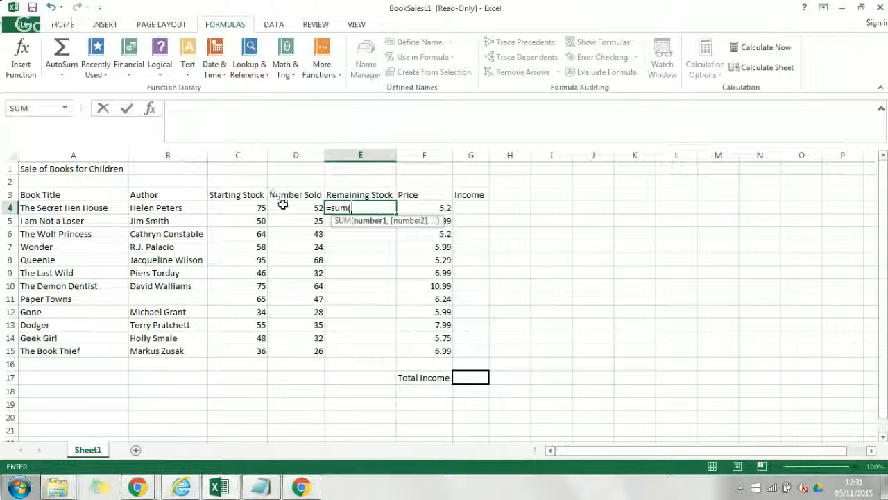
text(c4)
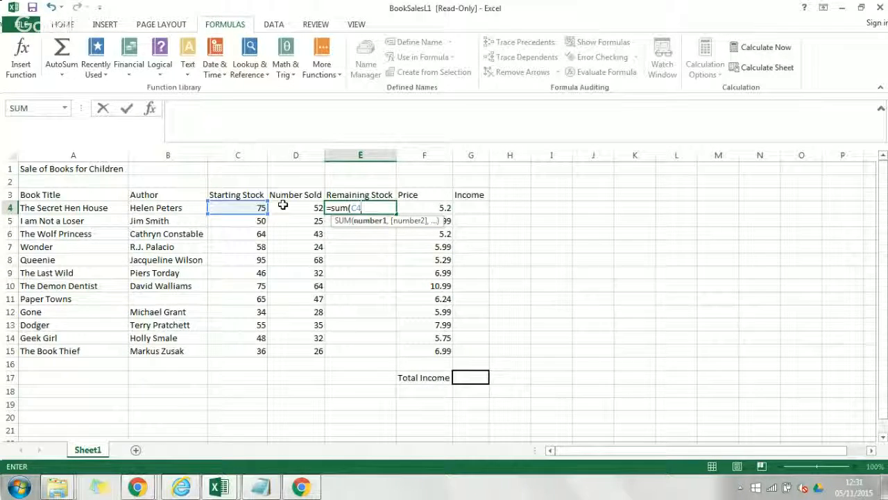
text(-)
click(286, 209)
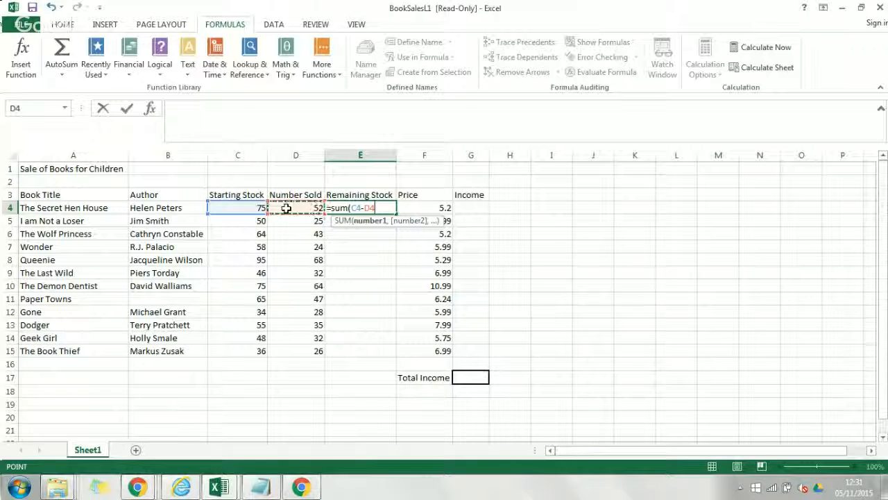
text())
key(Return)
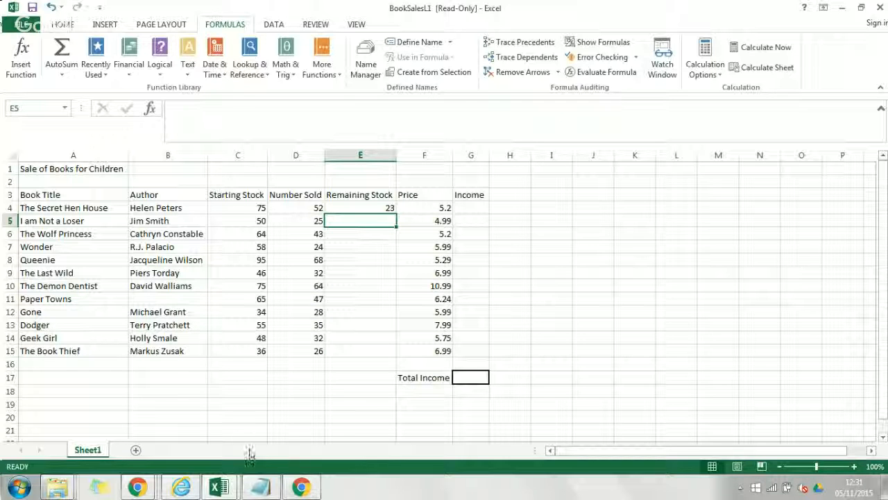
Switch to Notepad, enlarge its window and add the example =sum(D4+C6) beside the addition note
click(263, 488)
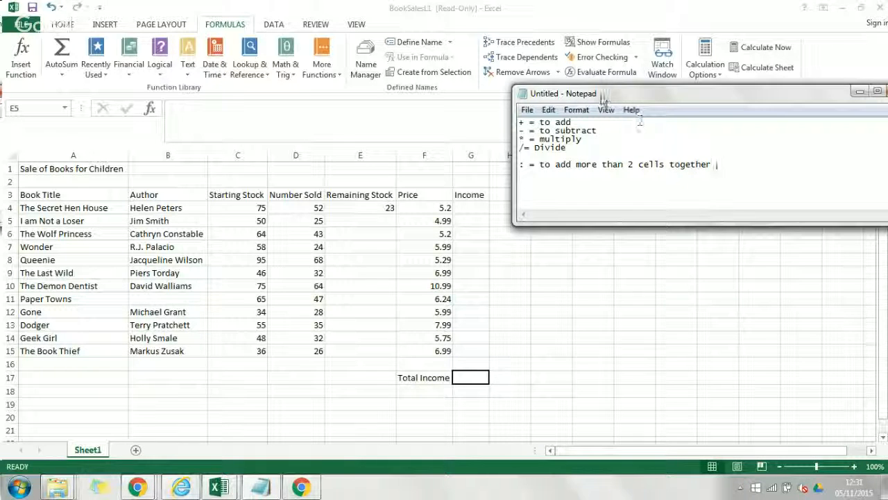
drag(613, 99, 403, 131)
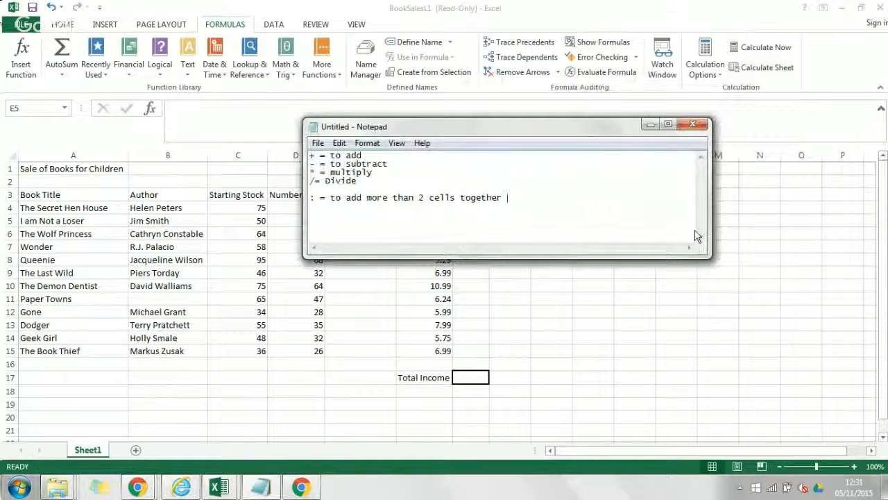
drag(703, 249, 730, 292)
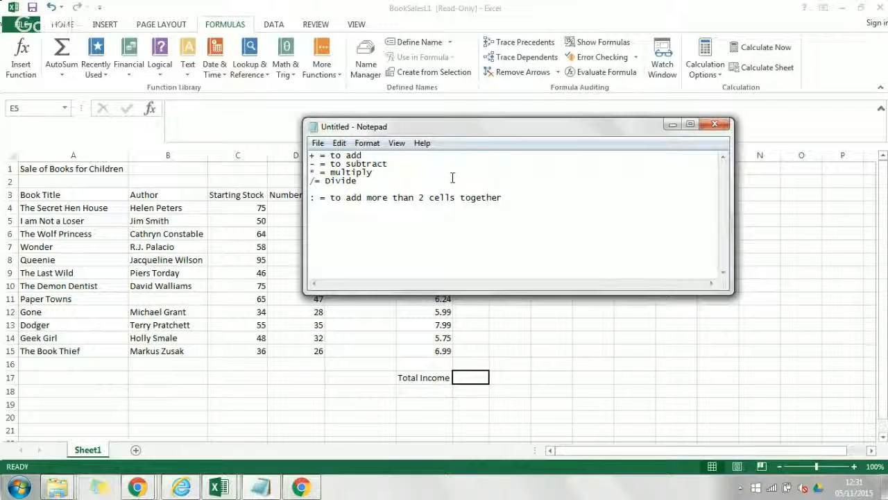
click(440, 155)
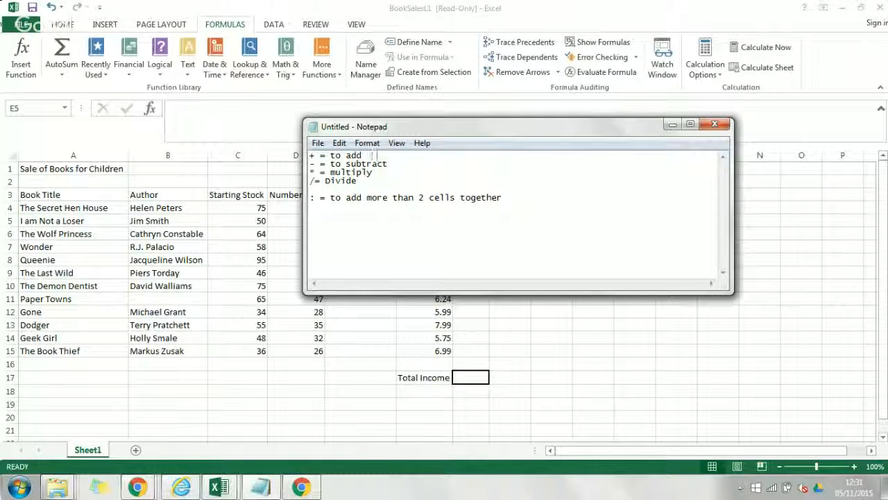
text(= sum)
key(BackSpace)
key(BackSpace)
key(BackSpace)
key(BackSpace)
text(sum()
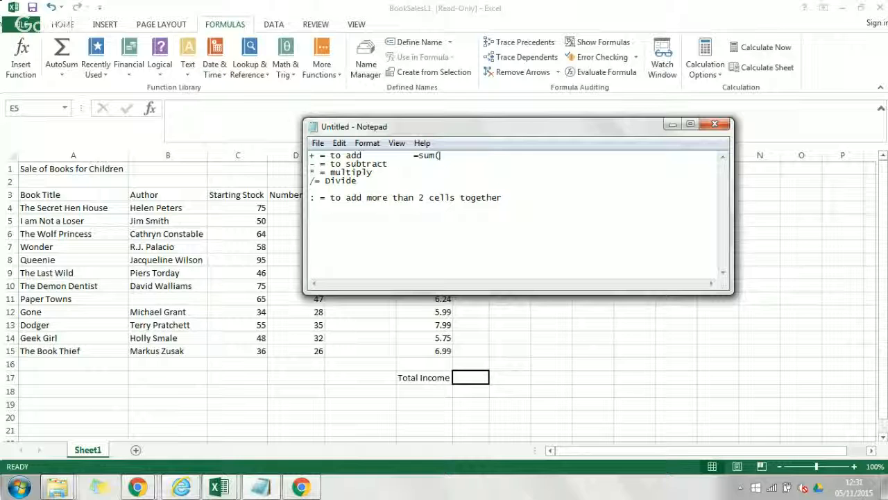
text(D4+c)
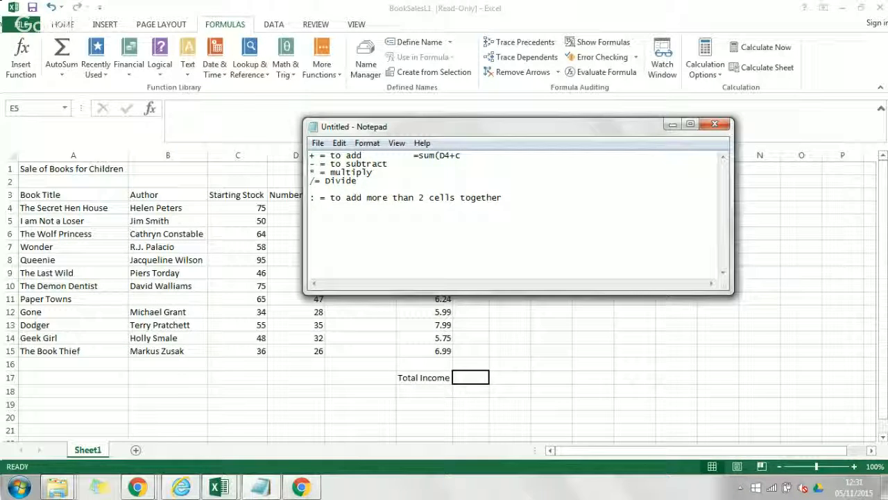
text(6))
Add the example =sum(D4*T4) beside the multiply note in Notepad
click(511, 162)
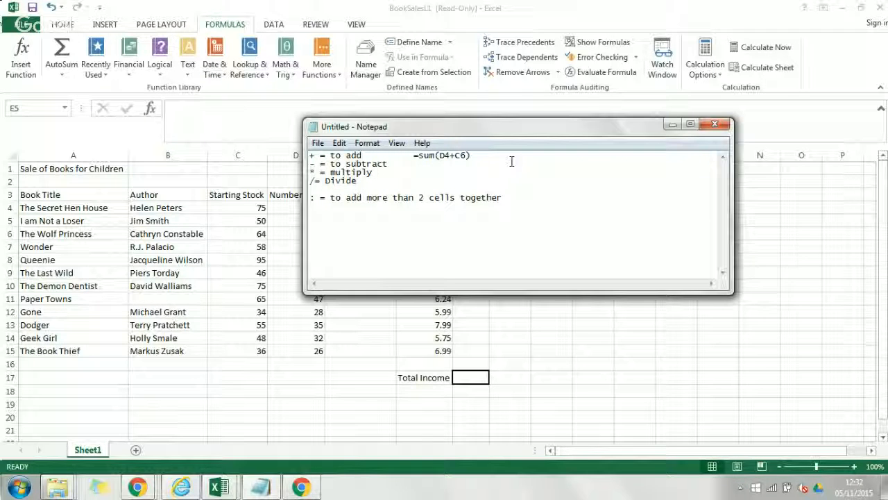
text(=sum)
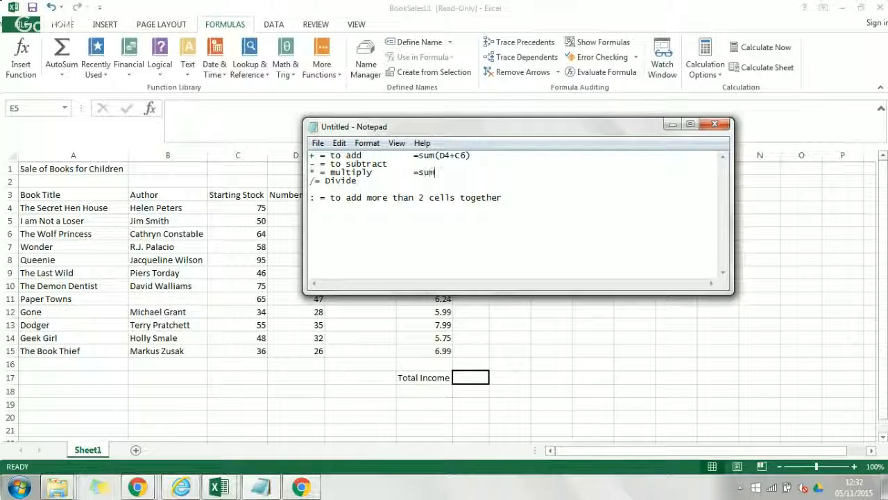
text(( D4)
key(BackSpace)
text(4*T)
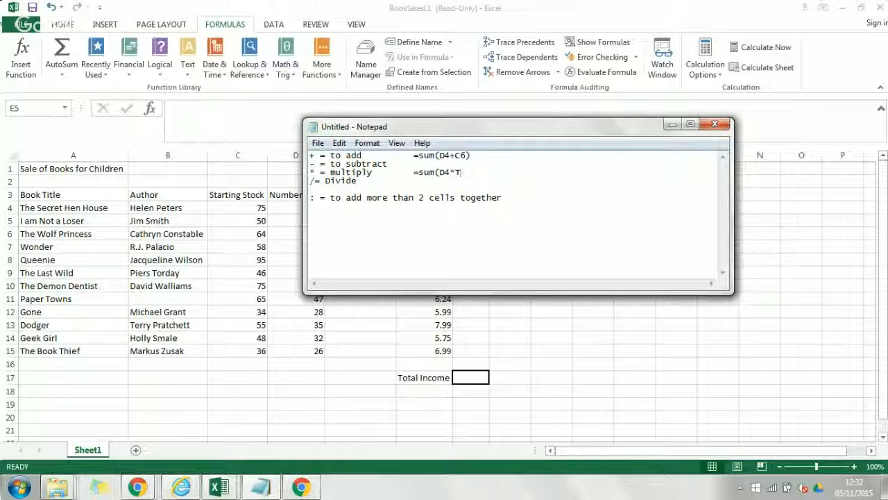
text(4))
Add the example =sum(D4/T4) beside the Divide note and move the Notepad window off the stock columns
click(367, 181)
text(um()
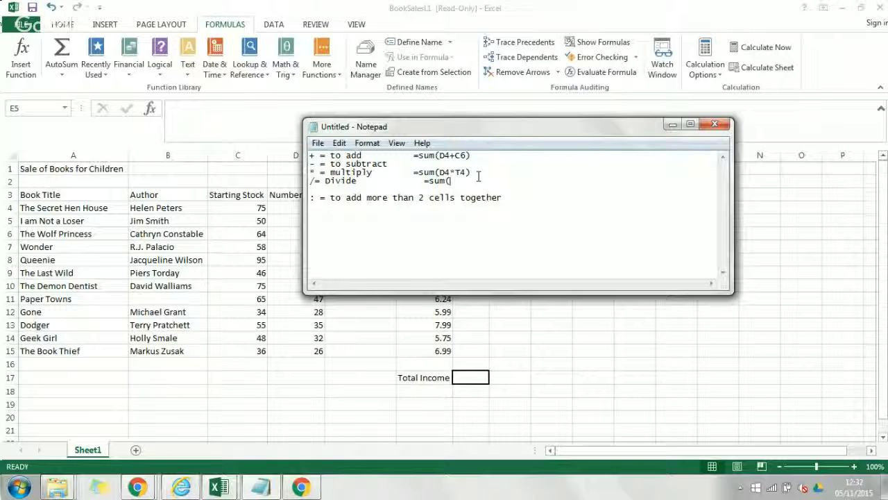
text(D4/T4)
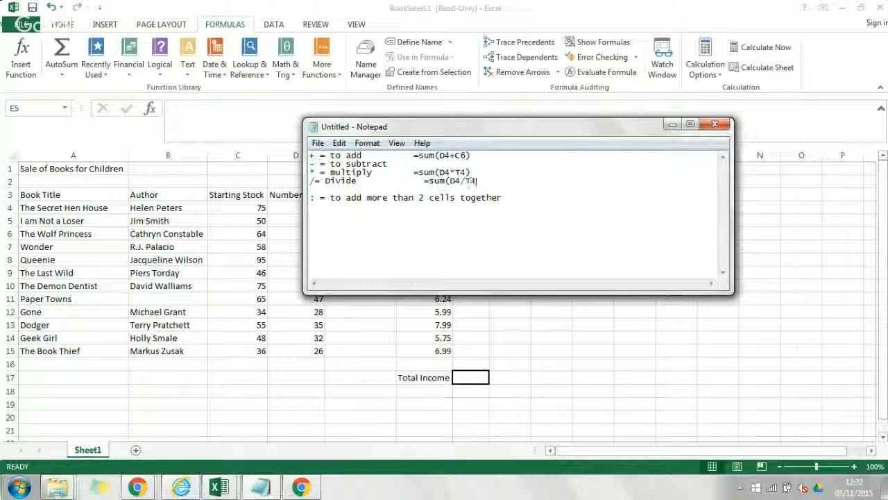
text())
drag(629, 124, 860, 136)
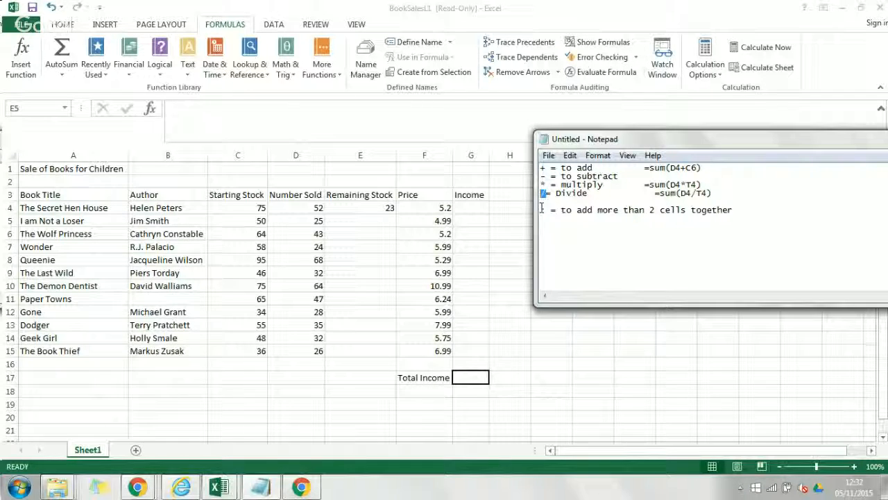
Return to the Excel sheet and delete the formula from Remaining Stock cell E4
click(379, 205)
double_click(379, 206)
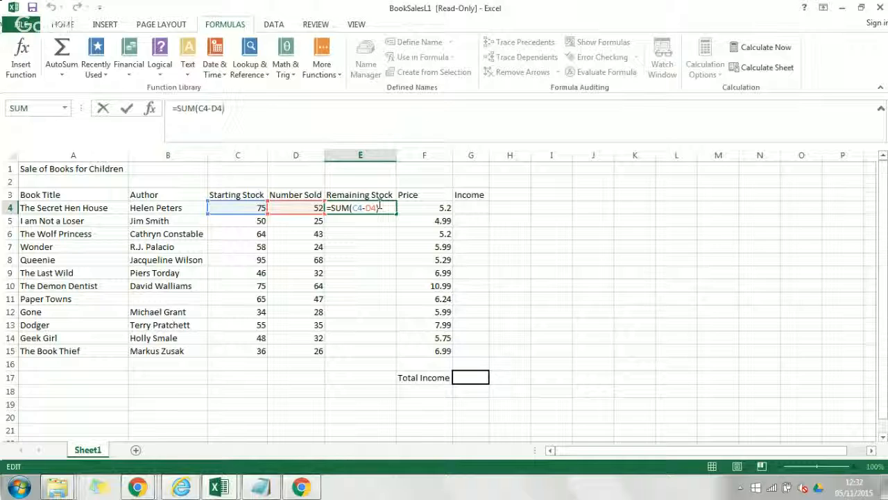
key(BackSpace)
key(BackSpace)
key(BackSpace)
key(BackSpace)
key(BackSpace)
key(BackSpace)
key(BackSpace)
key(BackSpace)
key(BackSpace)
key(BackSpace)
key(BackSpace)
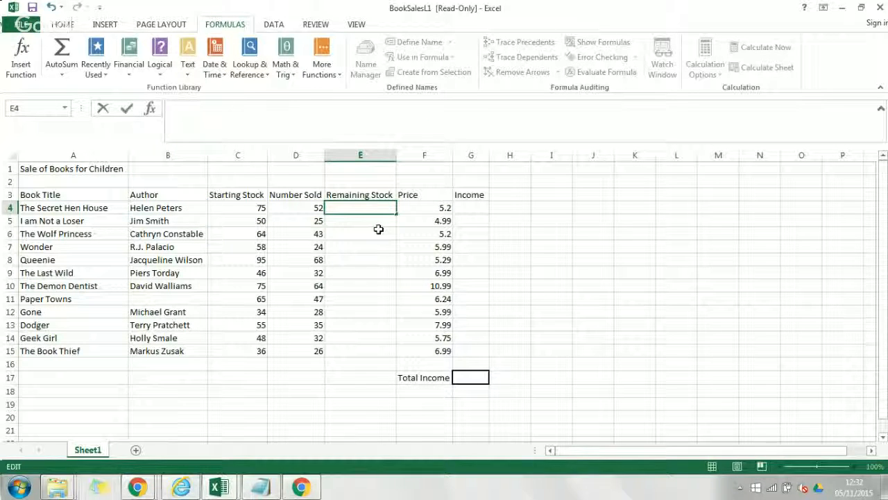
click(376, 236)
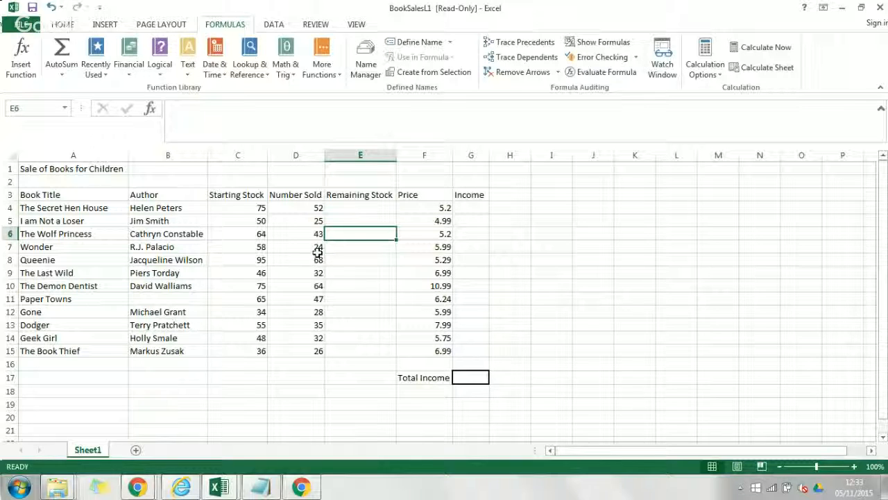
Insert the SUM function in Remaining Stock cell E4 with C4-D4 as its argument
click(354, 211)
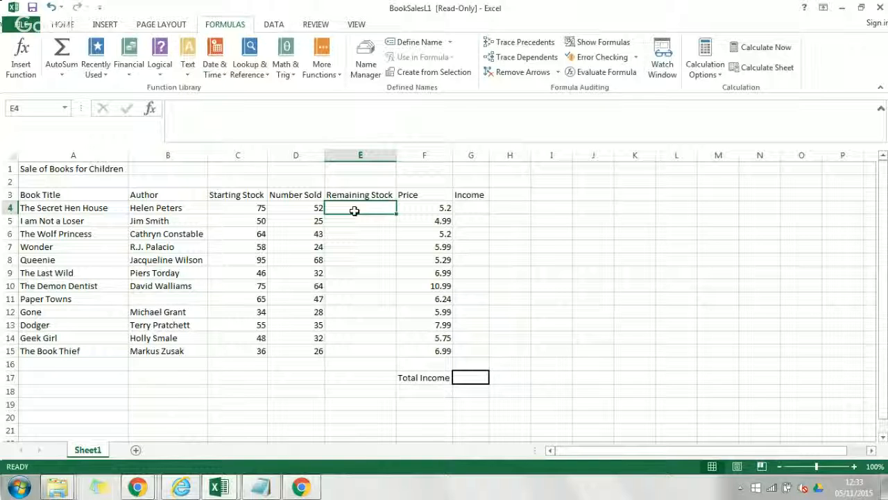
click(64, 25)
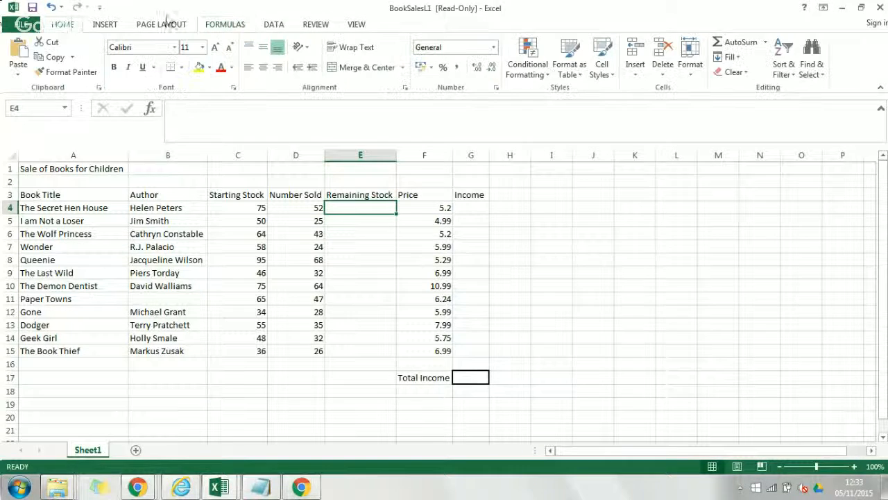
click(212, 25)
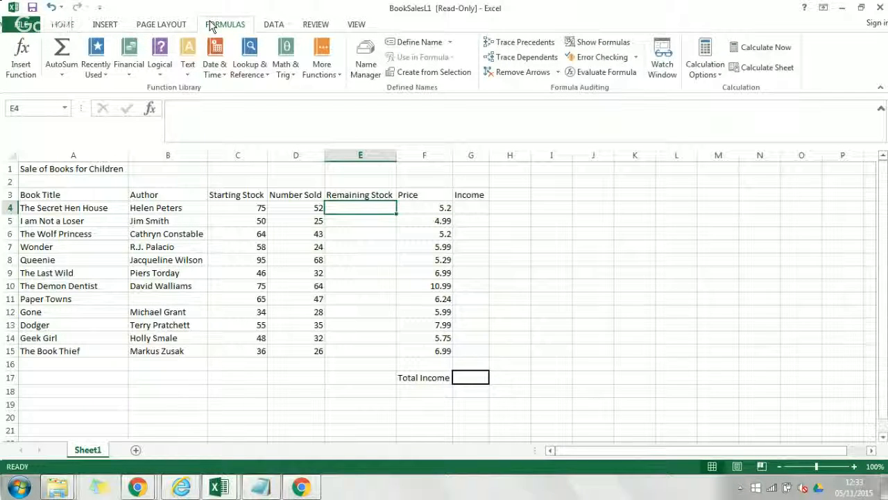
click(19, 56)
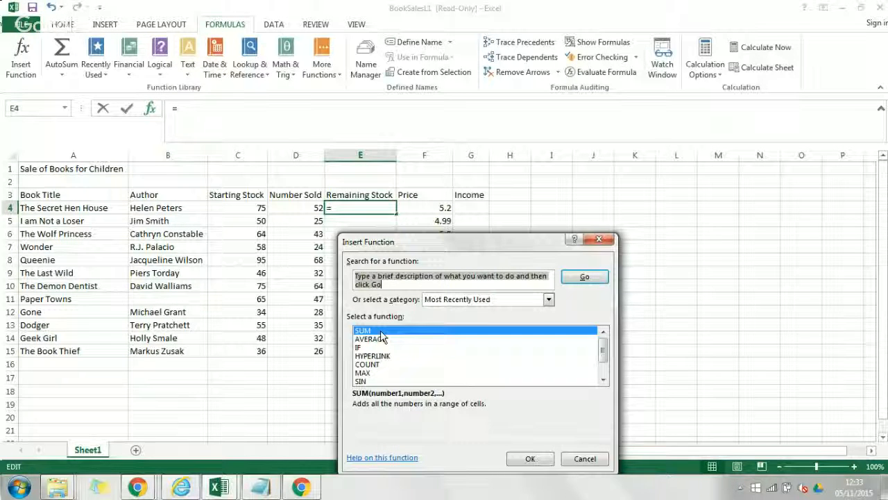
click(535, 465)
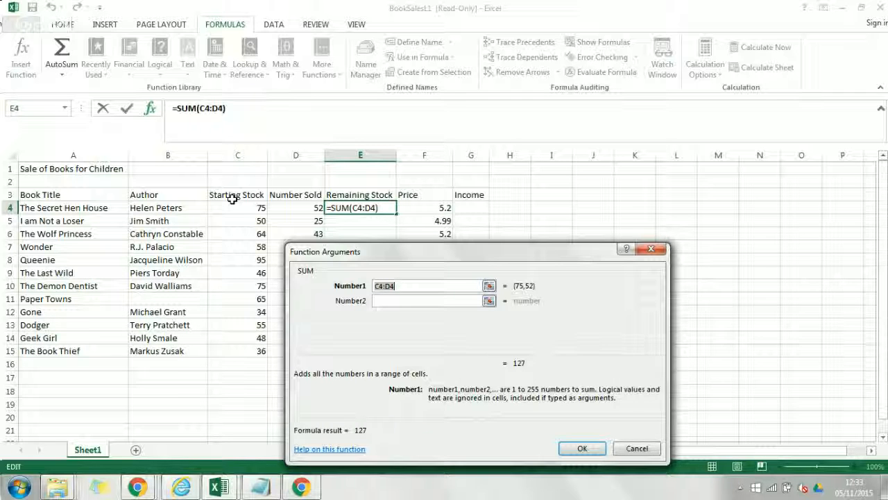
click(383, 287)
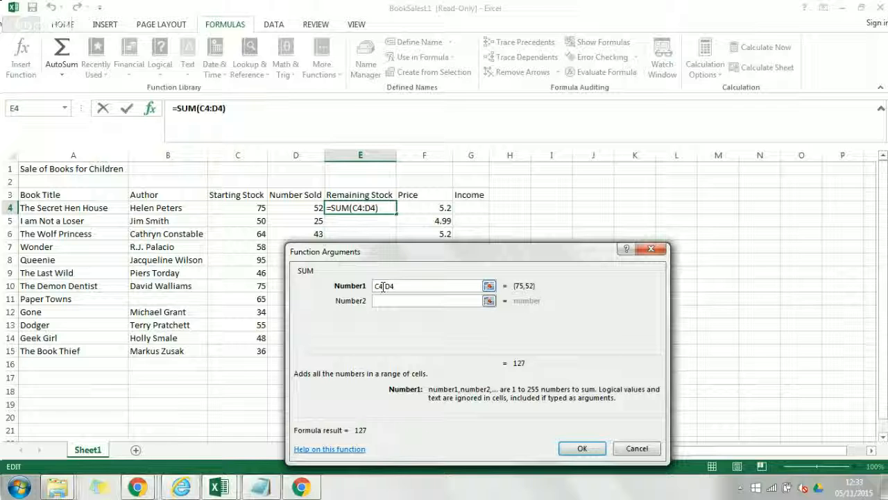
key(Delete)
text(-)
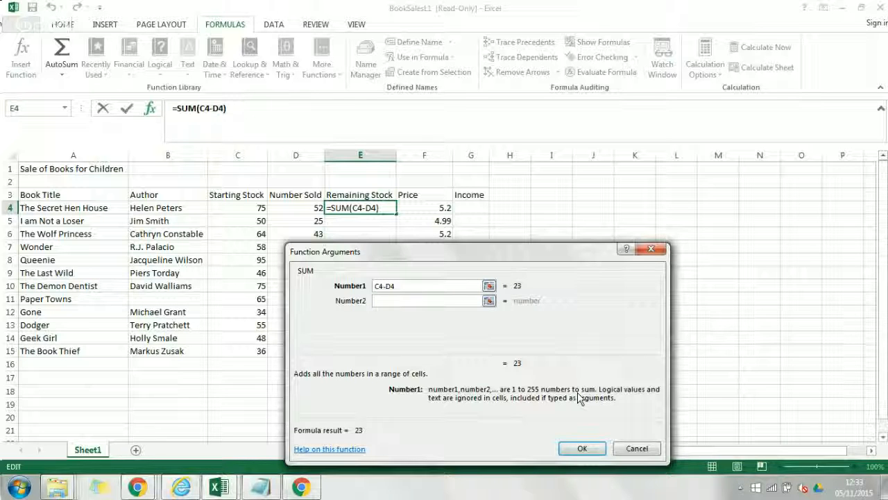
click(575, 448)
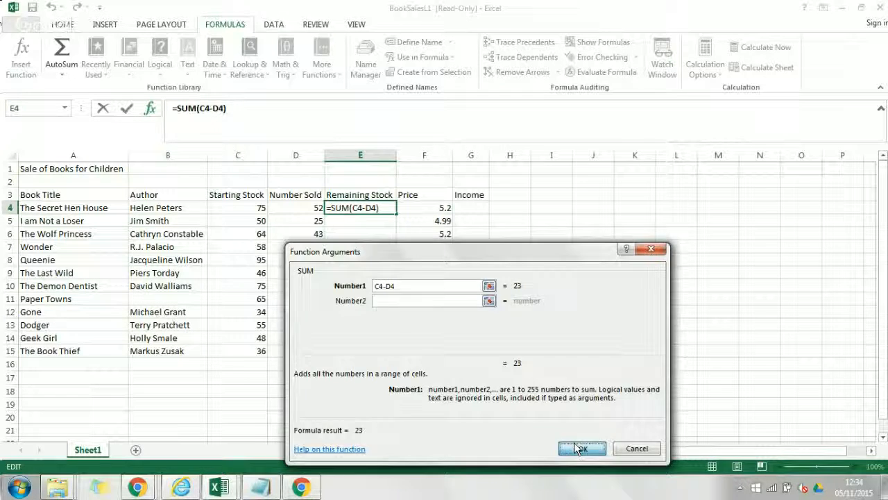
Fill the subtraction formula from E4 down through E15 and check the copied formula in E5
click(377, 225)
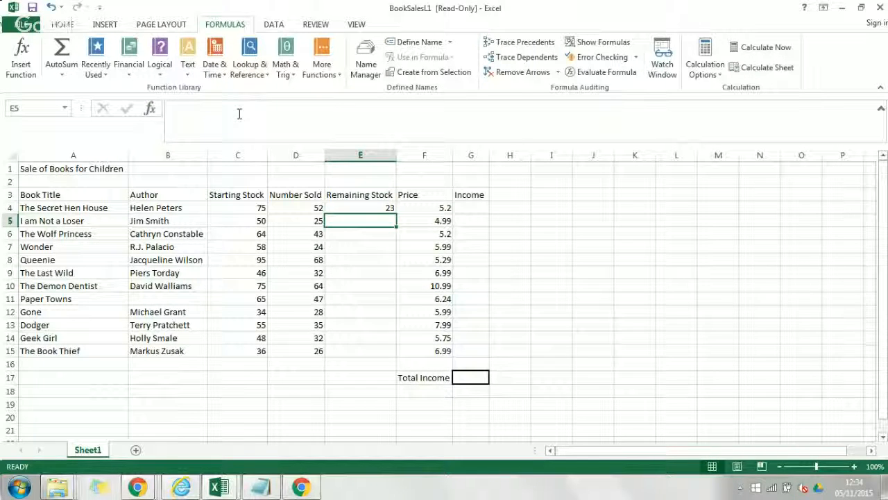
click(359, 206)
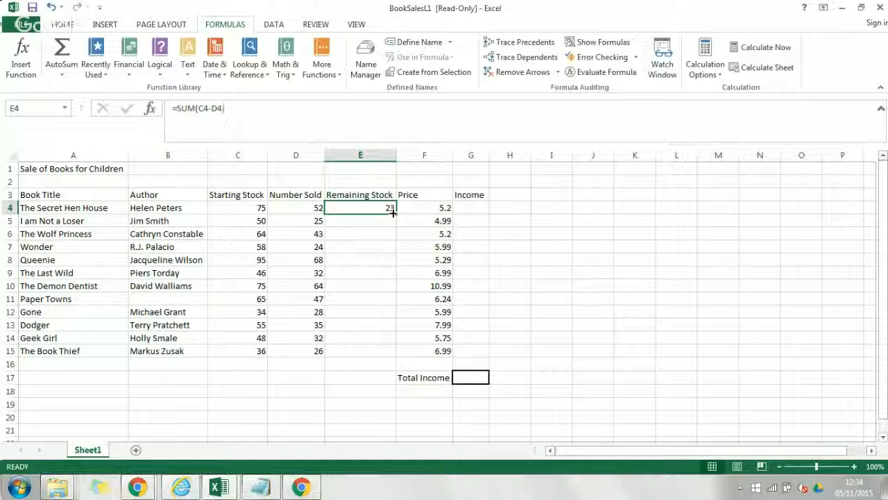
drag(393, 213, 384, 357)
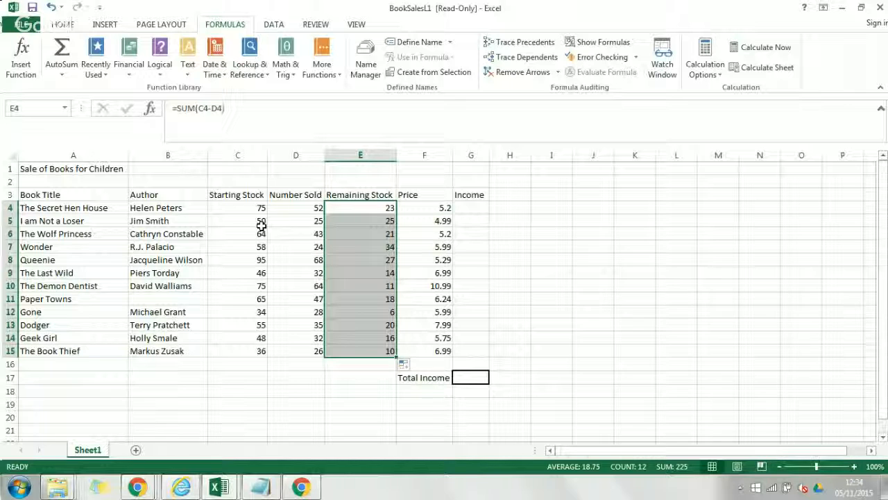
click(369, 220)
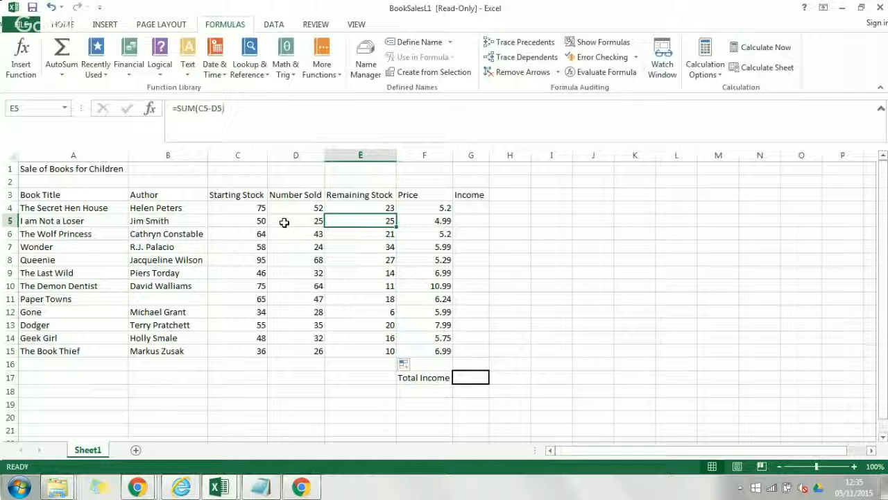
Delete all the Remaining Stock formulas in cells E4 to E15
click(368, 210)
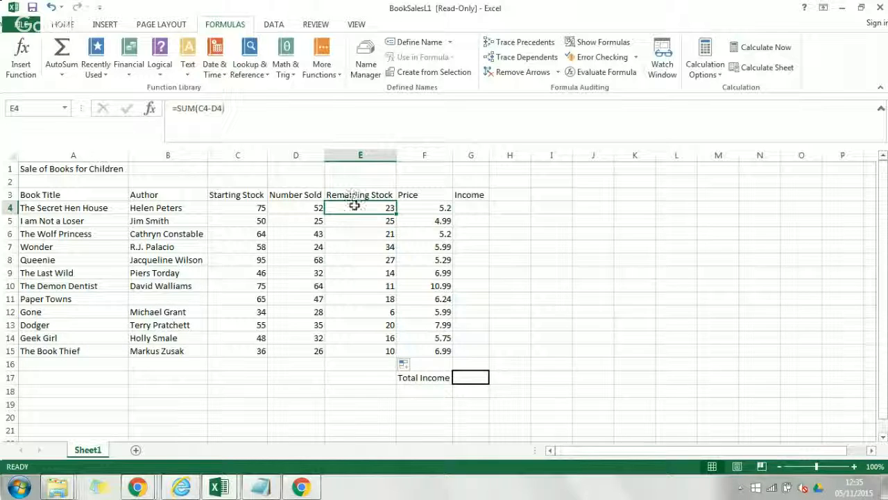
shift+click(358, 349)
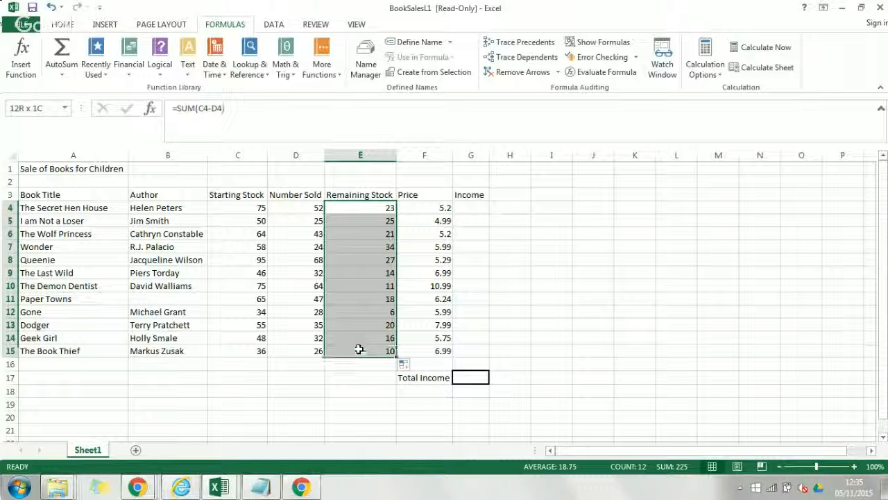
key(Delete)
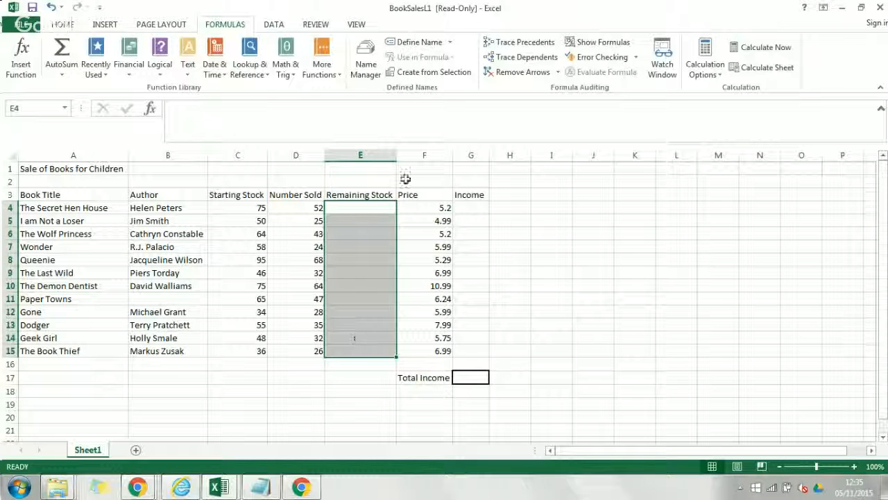
Insert the SUM function in Remaining Stock cell E4 with C4+D4 as its argument
click(369, 207)
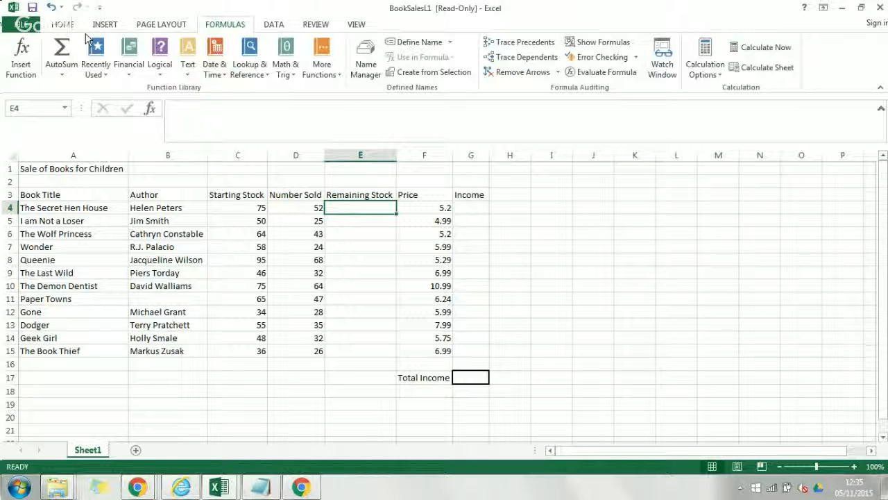
click(17, 56)
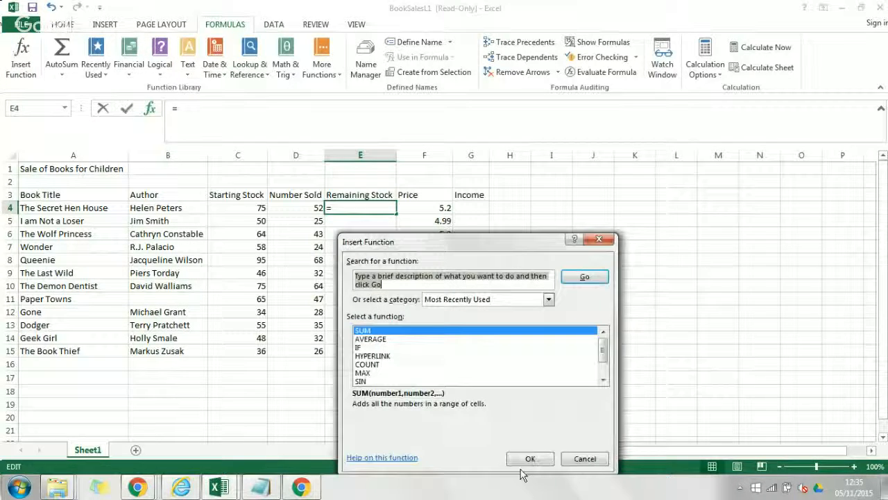
click(525, 459)
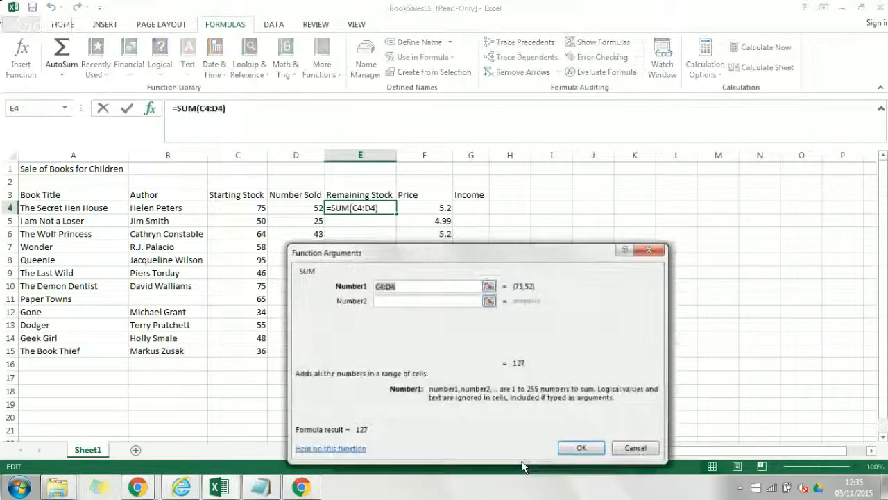
click(383, 287)
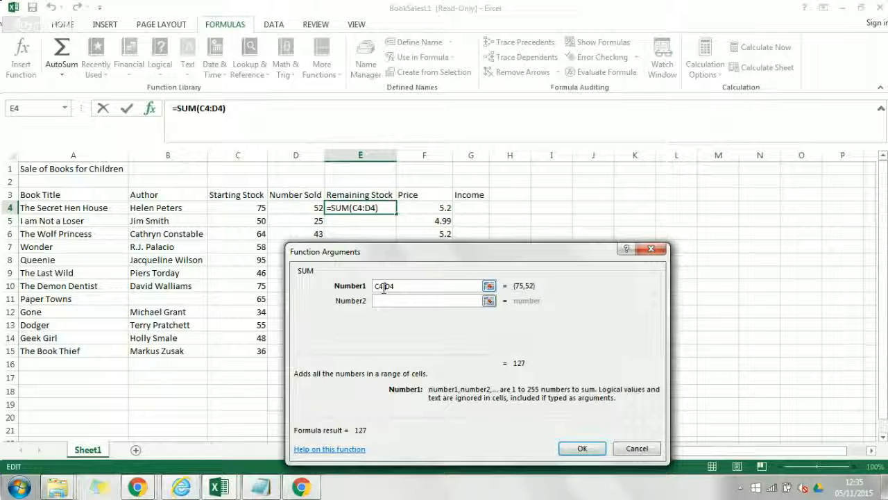
key(BackSpace)
text(+)
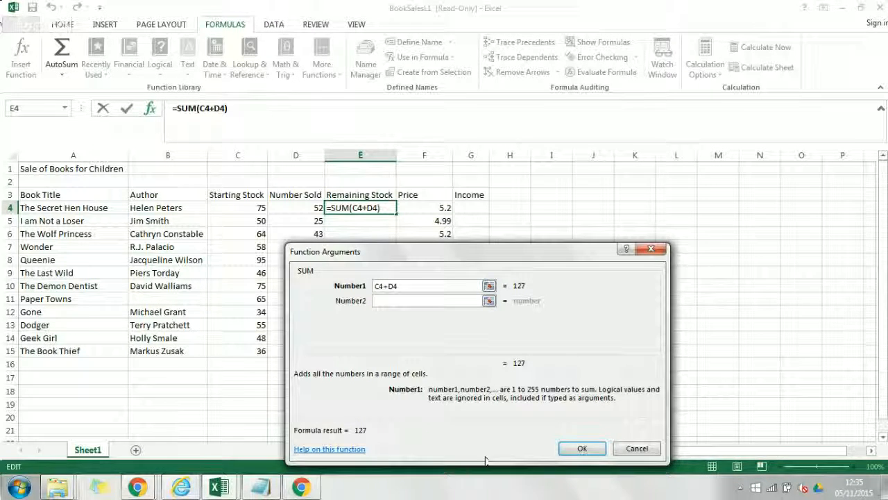
click(580, 450)
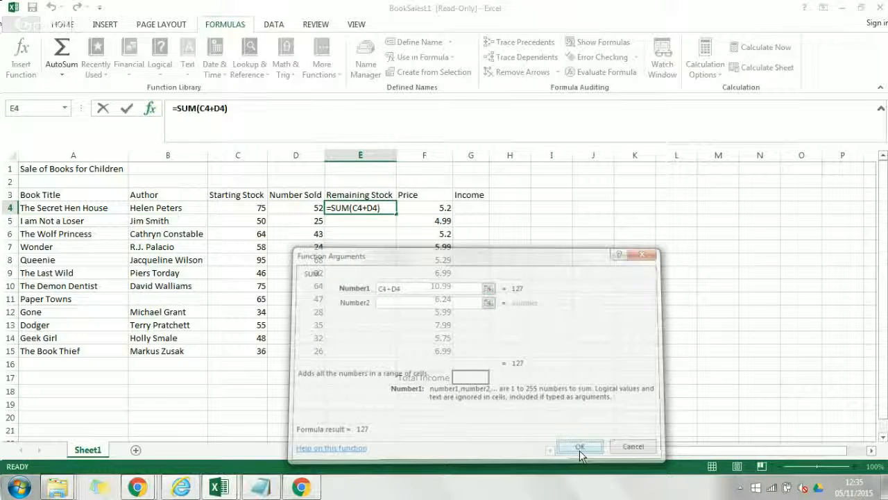
Fill the addition formula from E4 down through E15, and switch to Chrome after checking the copy in E5
drag(394, 215, 387, 358)
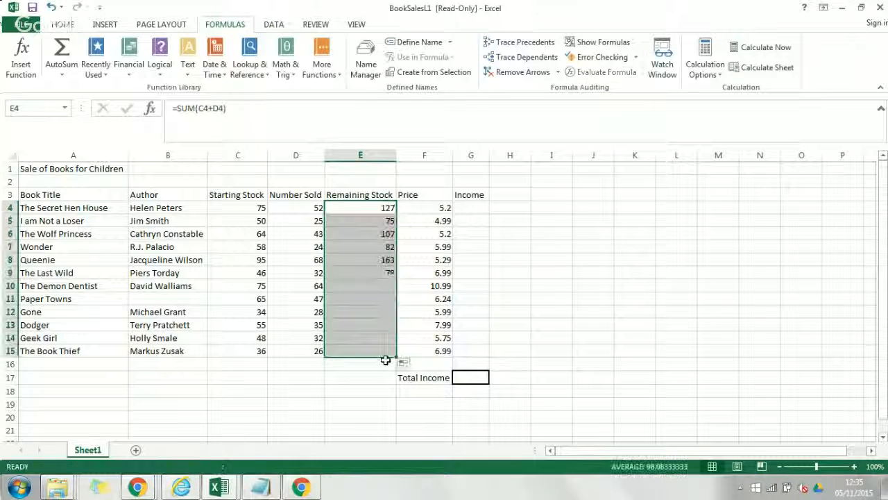
click(371, 223)
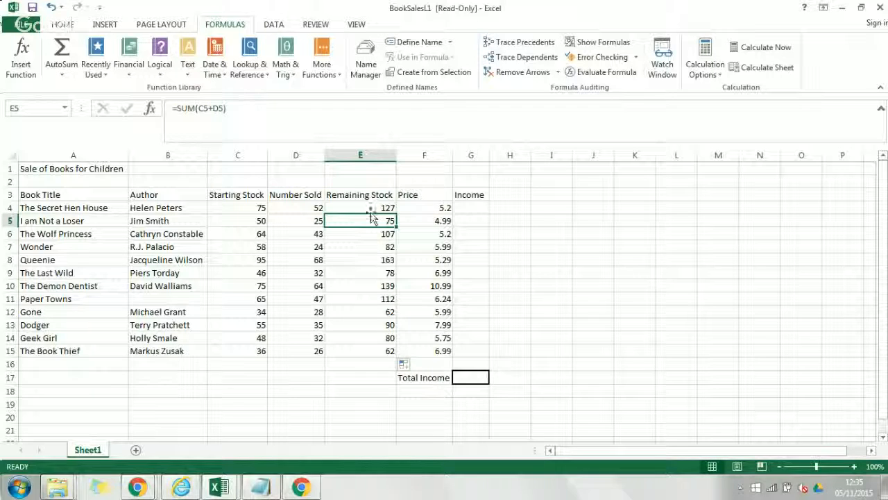
click(290, 488)
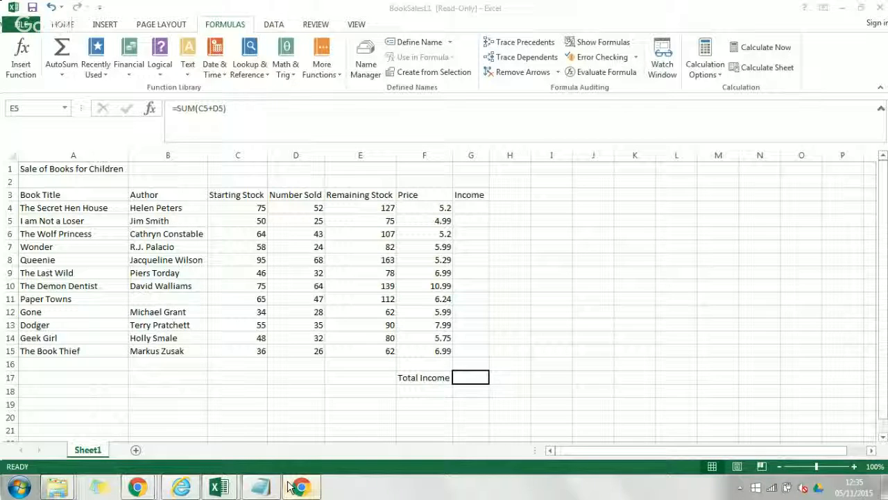